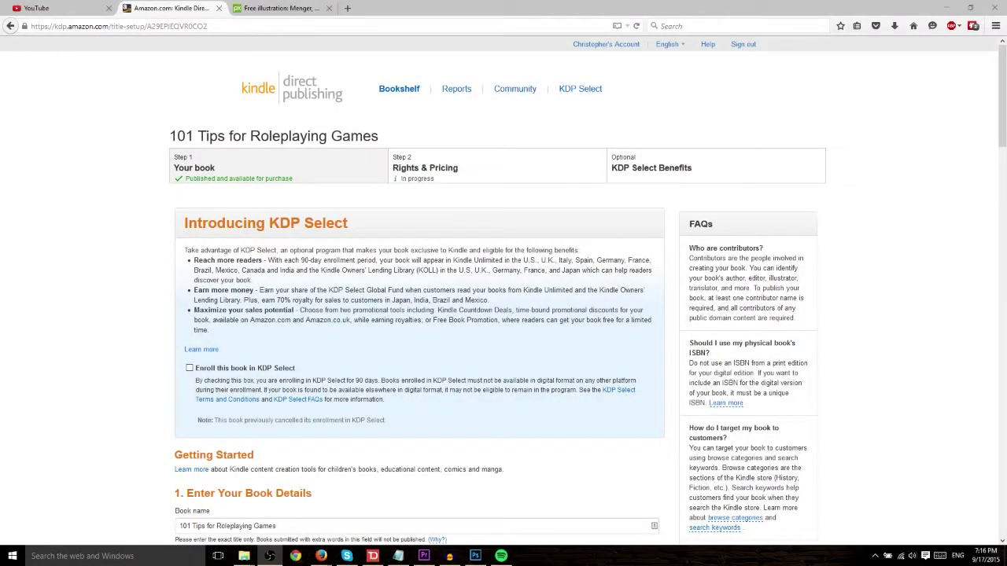
# - Scroll the title setup page to section 5, Upload or Create a Book Cover, and highlight its description
pyautogui.scroll(-4, 131, 291)
pyautogui.scroll(4, 264, 140)
pyautogui.scroll(-15, 183, 231)
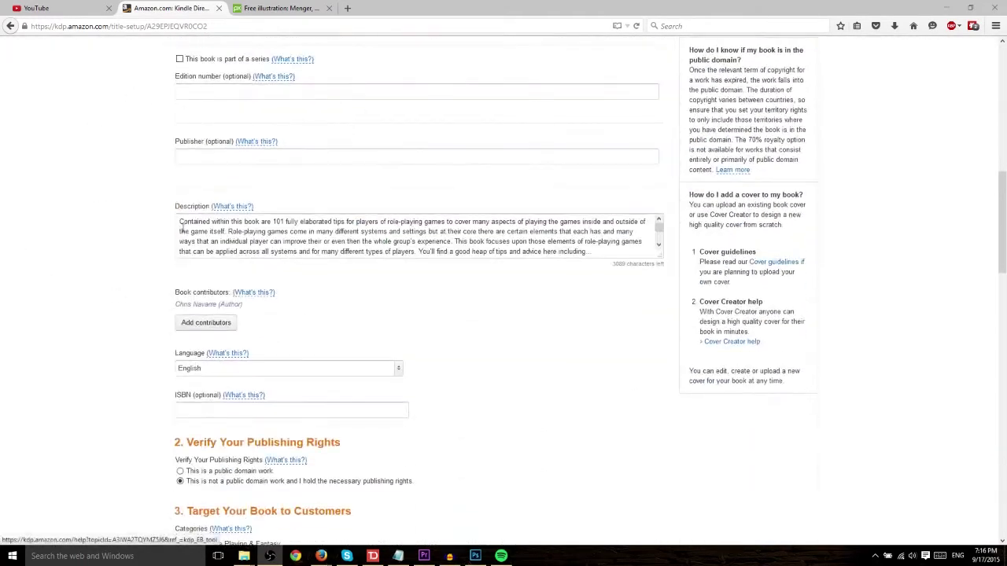
pyautogui.scroll(-3, 360, 349)
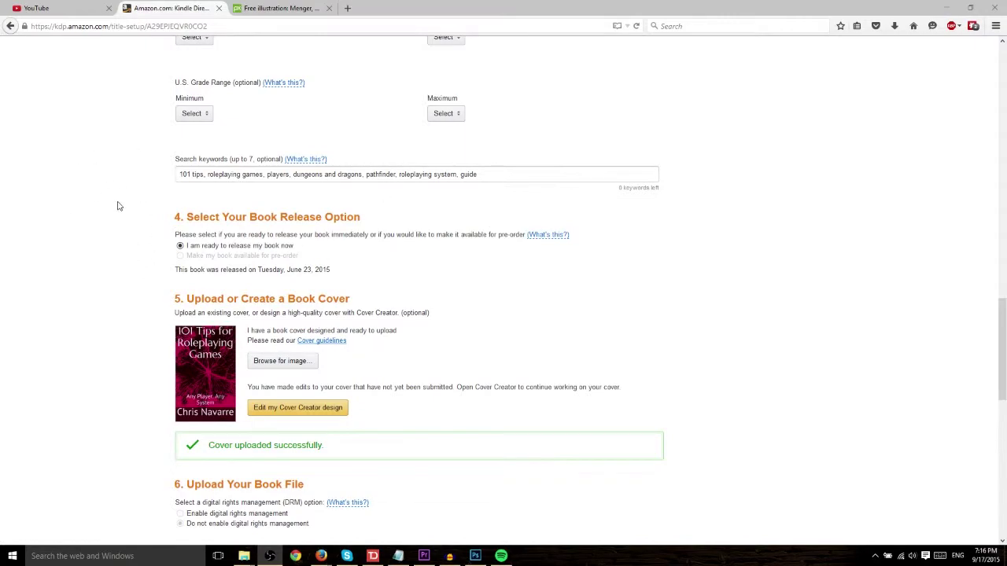
pyautogui.scroll(18, 139, 195)
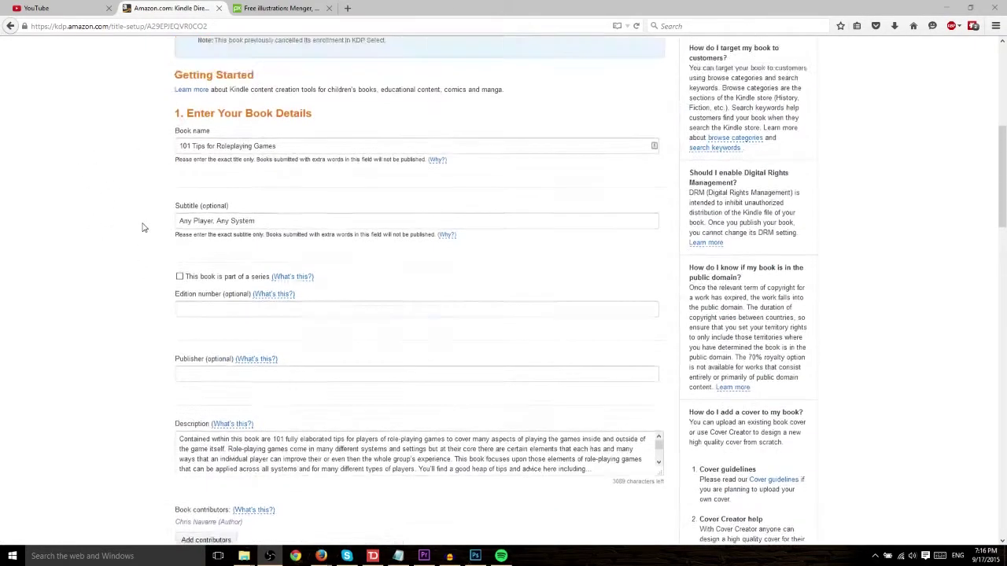
pyautogui.scroll(3, 143, 230)
pyautogui.scroll(-20, 227, 365)
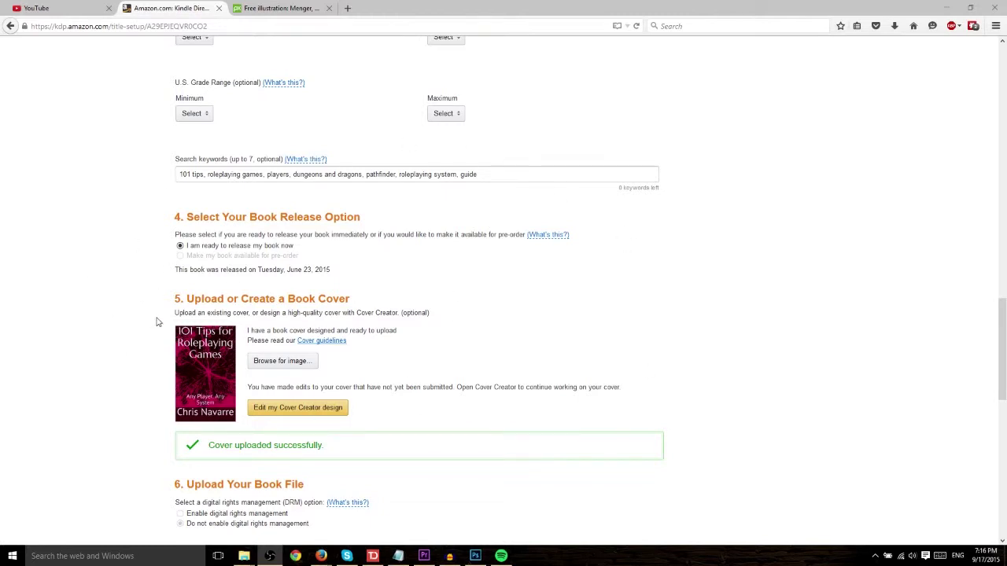
pyautogui.moveTo(192, 313); pyautogui.dragTo(515, 318)
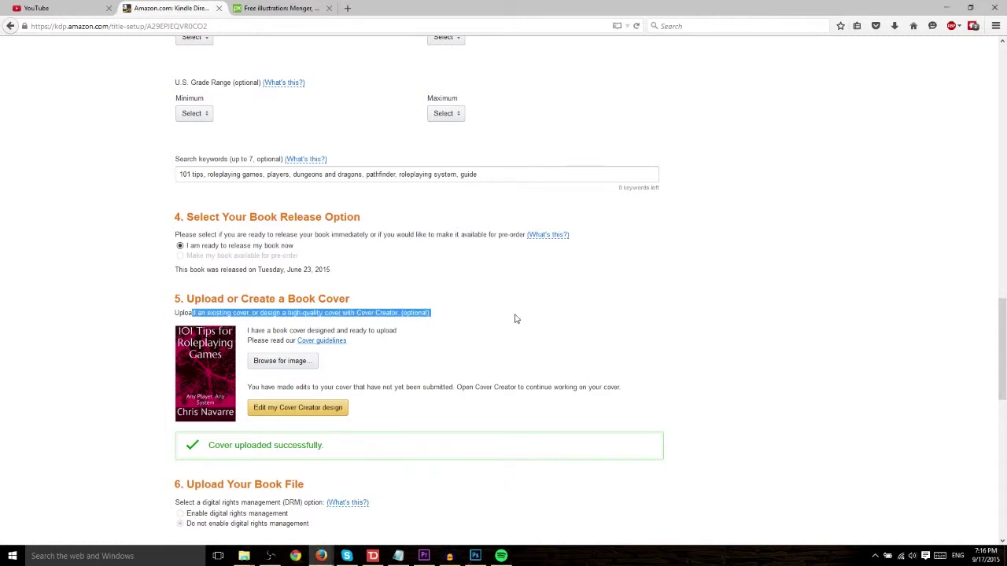
pyautogui.click(381, 384)
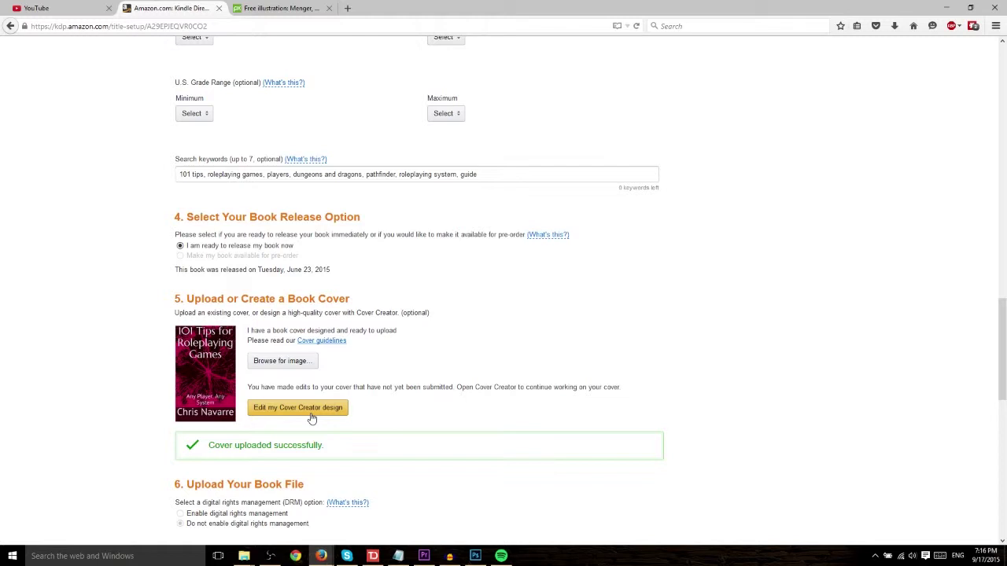
# - Launch Cover Creator with the saved '101 Tips for Roleplaying Games' design via 'Edit my Cover Creator design'
pyautogui.click(310, 413)
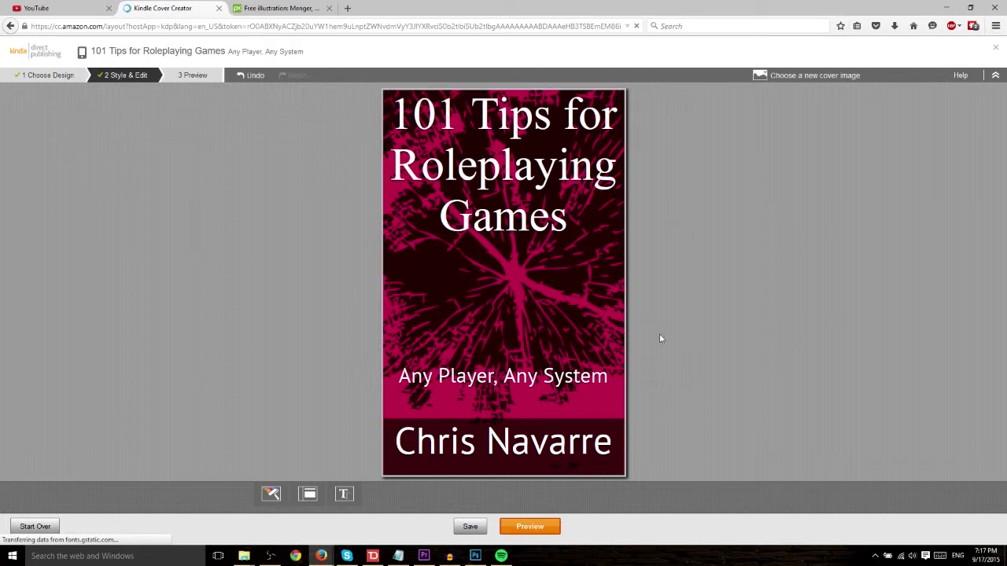
# - Go back to step 1, Choose Design, to list the image-based and non-image designs
pyautogui.click(59, 74)
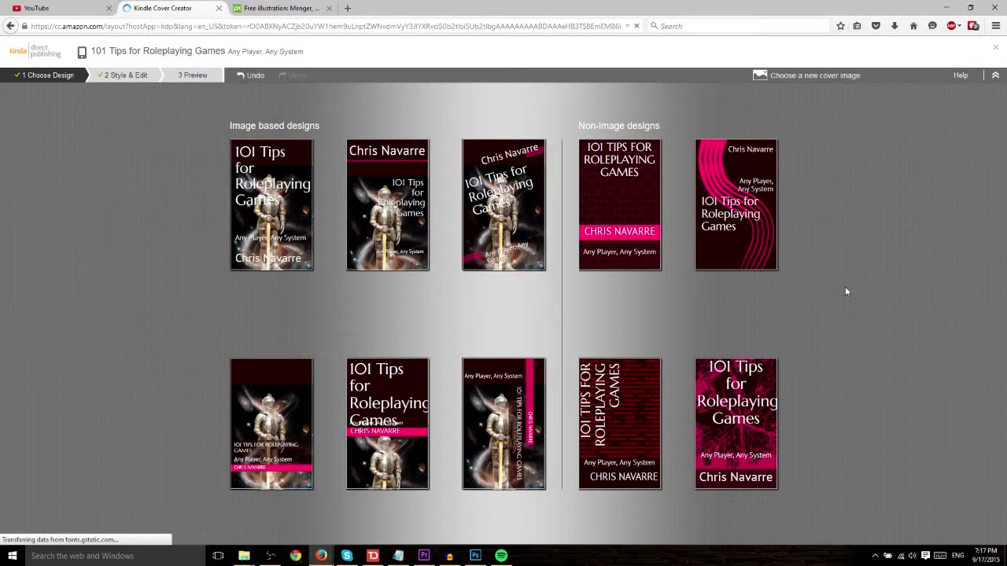
# - Upload menger-702815_1280 from Pictures > Video Image DLs as the new cover image
pyautogui.click(802, 76)
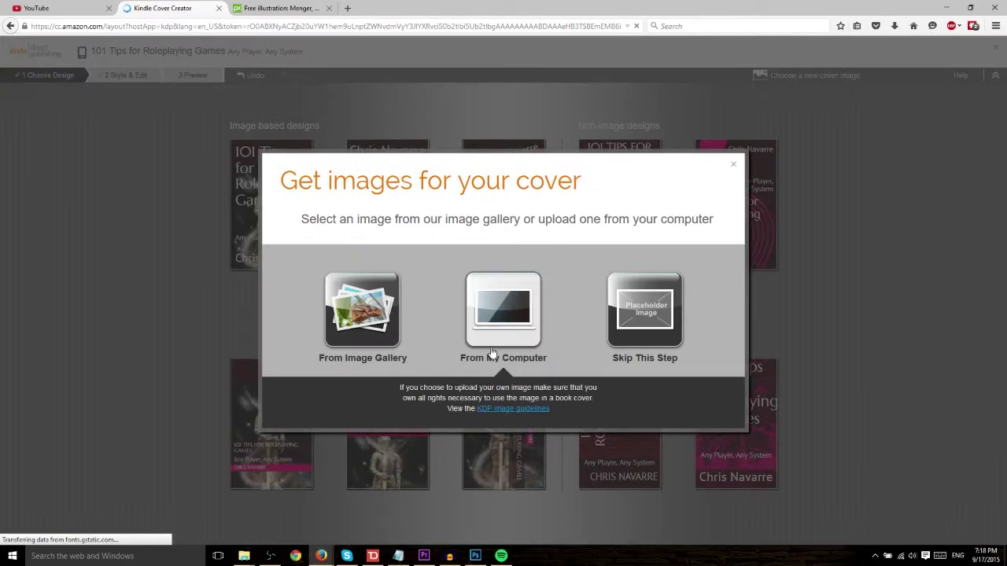
pyautogui.click(500, 295)
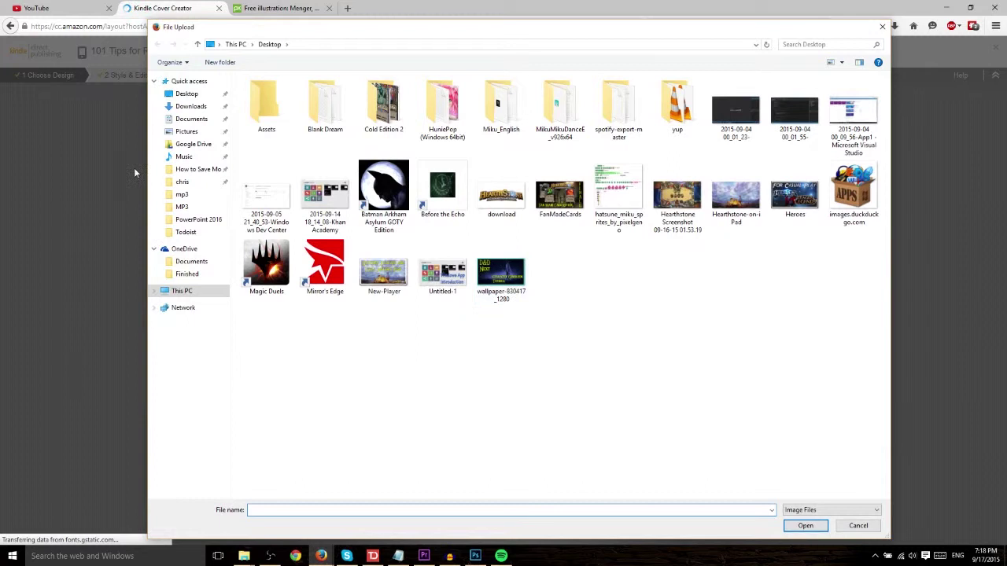
pyautogui.click(188, 132)
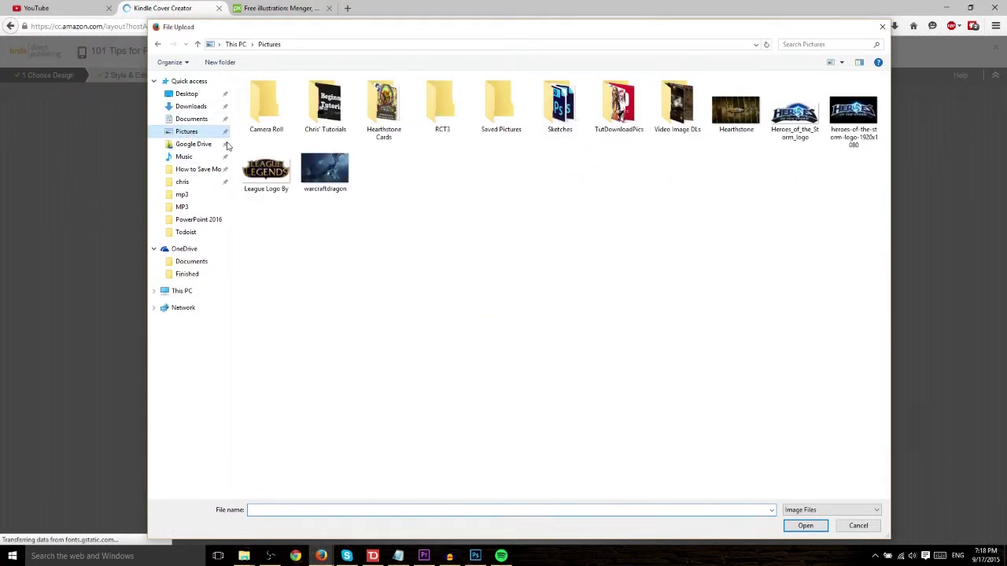
pyautogui.doubleClick(676, 107)
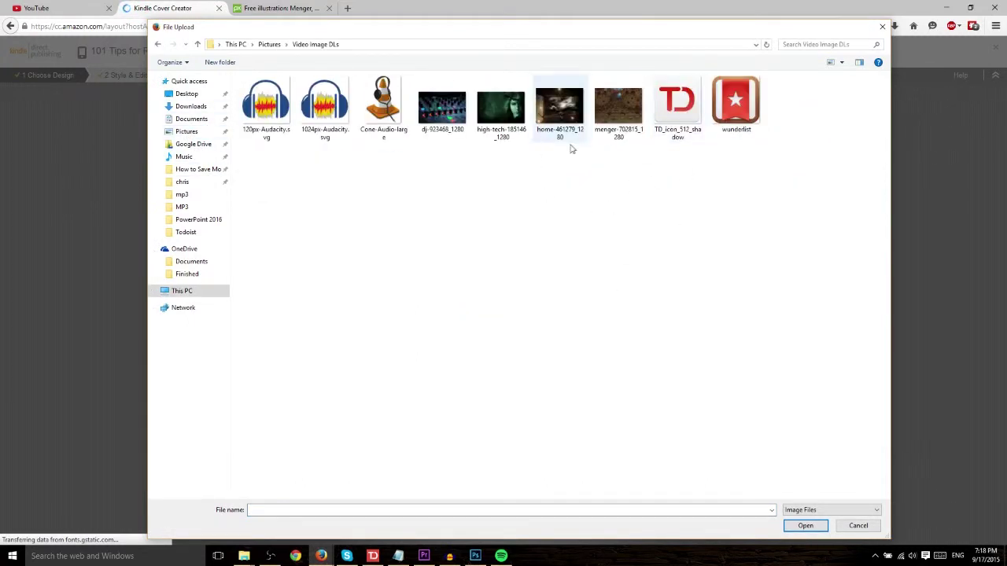
pyautogui.click(621, 139)
pyautogui.doubleClick(620, 137)
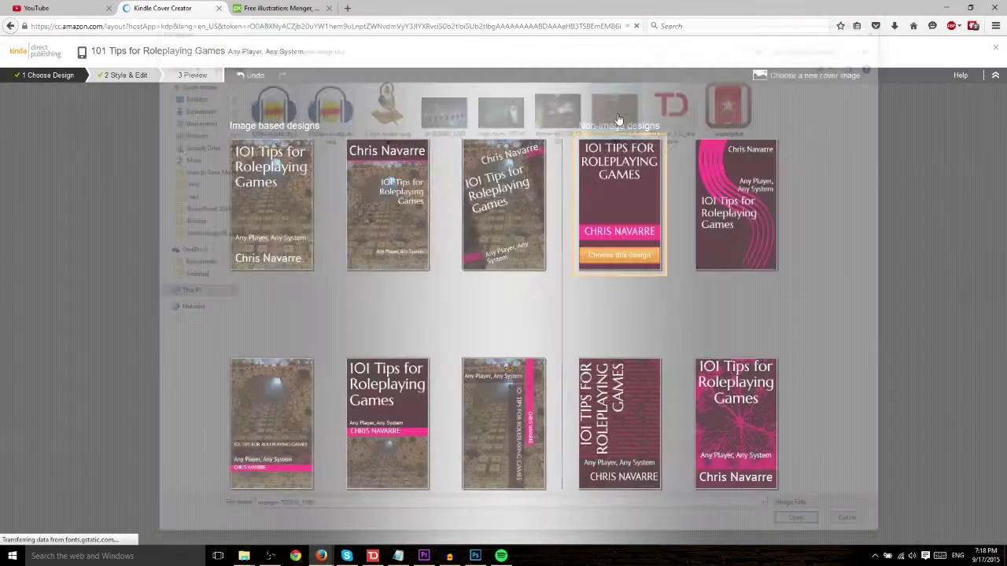
# - On the Menger fractal's Pixabay page, highlight the CC0 Public Domain licence line
pyautogui.click(281, 10)
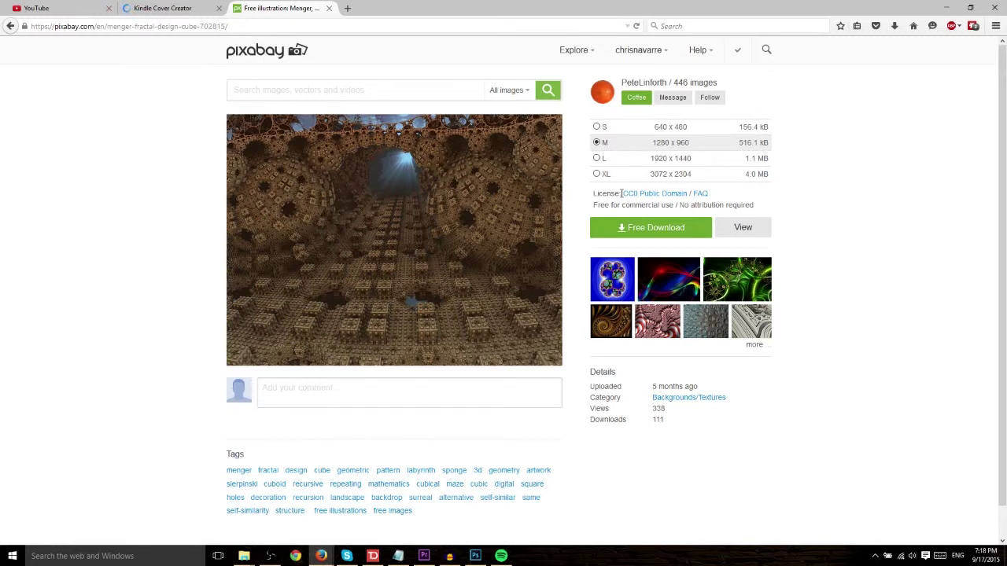
pyautogui.moveTo(622, 193); pyautogui.dragTo(687, 193)
pyautogui.click(746, 192)
pyautogui.hotkey('ctrl', 'a')
pyautogui.click(783, 210)
# - Back in Cover Creator, compare the design thumbnails that now use the Menger fractal background
pyautogui.click(176, 8)
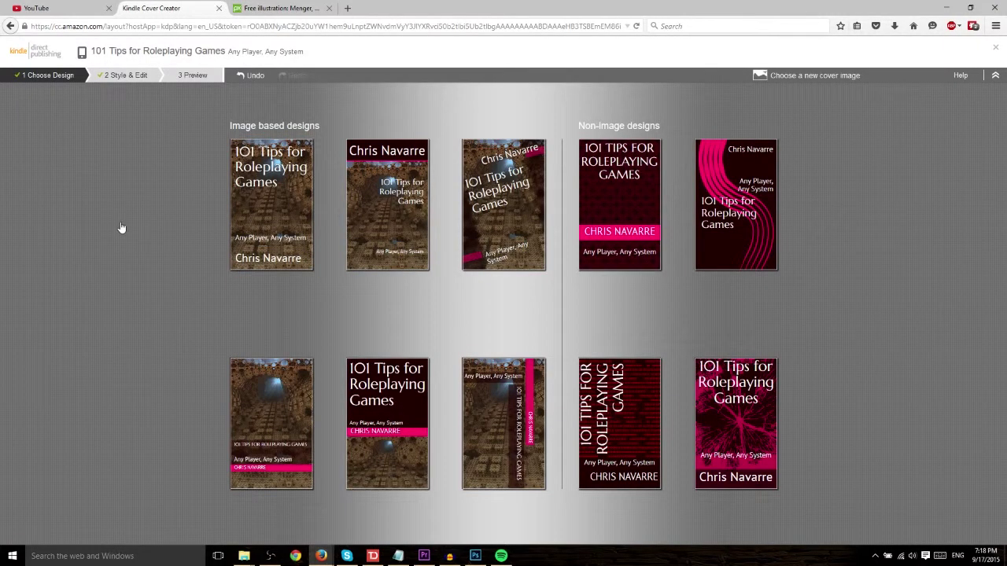
pyautogui.moveTo(238, 202)
pyautogui.moveTo(249, 143)
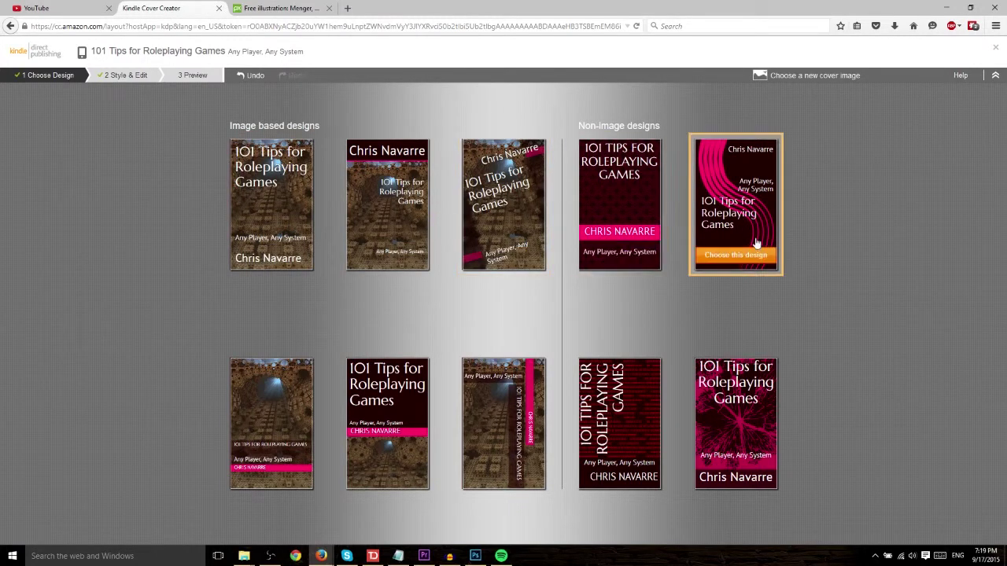
pyautogui.moveTo(295, 433)
pyautogui.moveTo(388, 173)
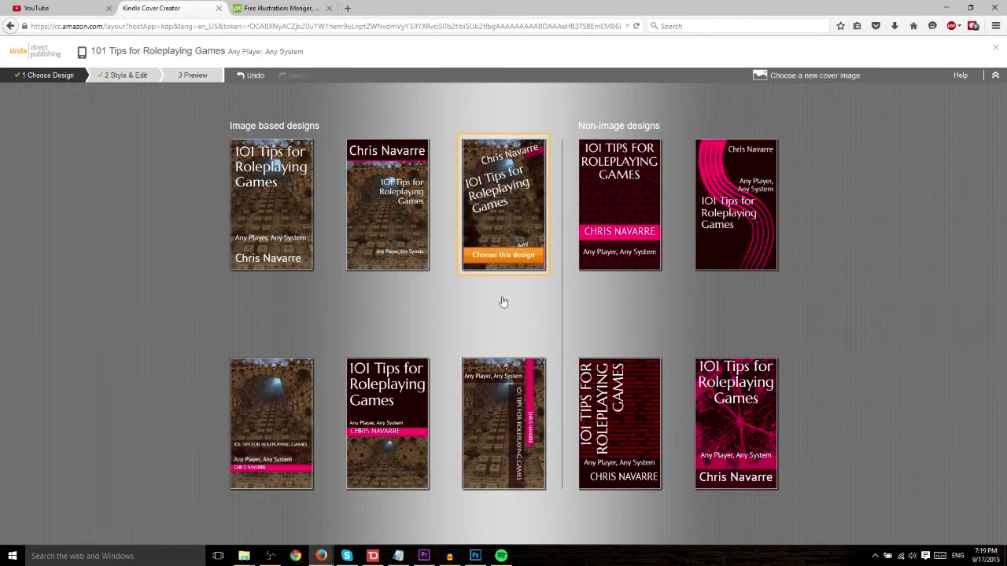
pyautogui.moveTo(238, 253)
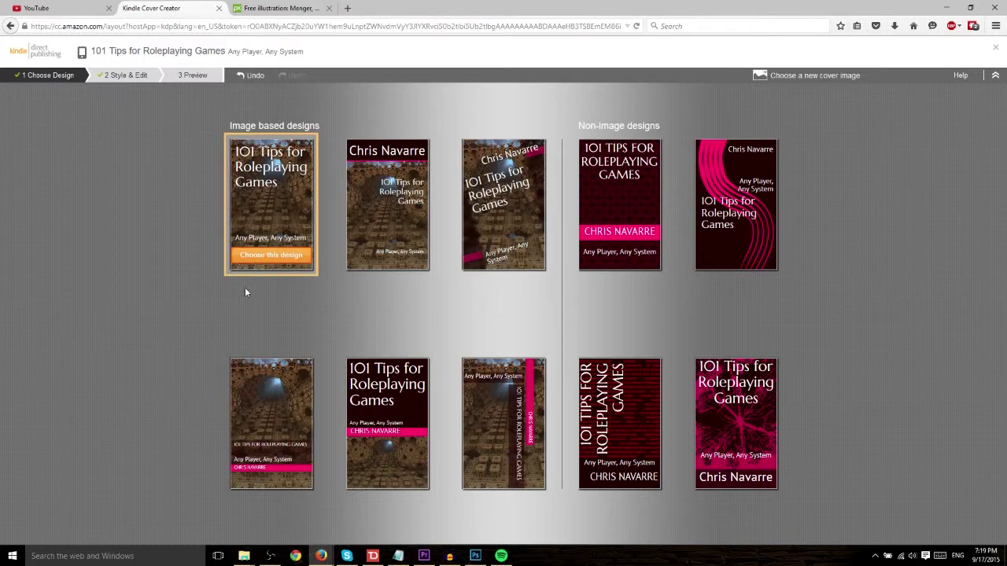
# - Pick the first image-based design and try each of the eight text layouts in turn
pyautogui.click(270, 255)
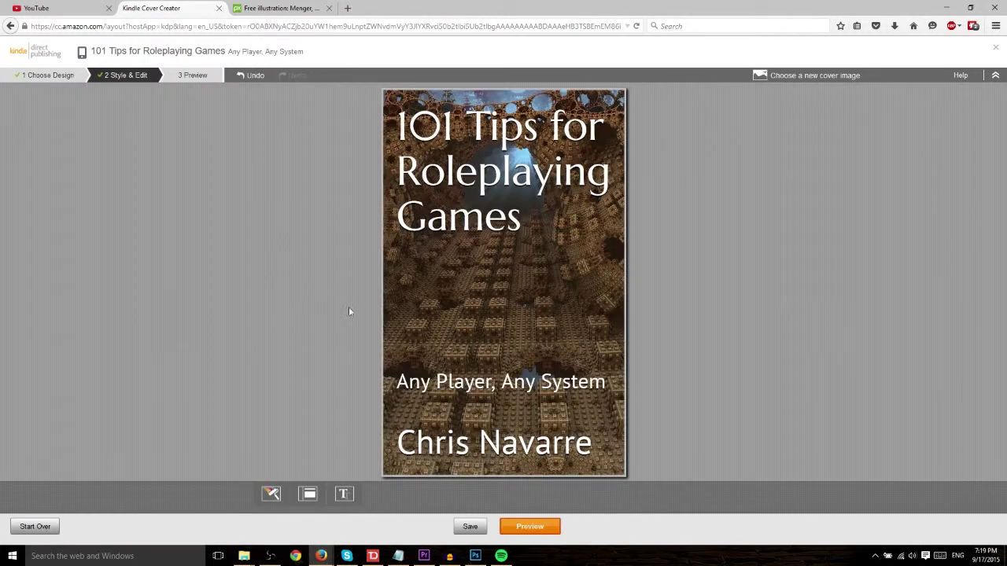
pyautogui.click(310, 494)
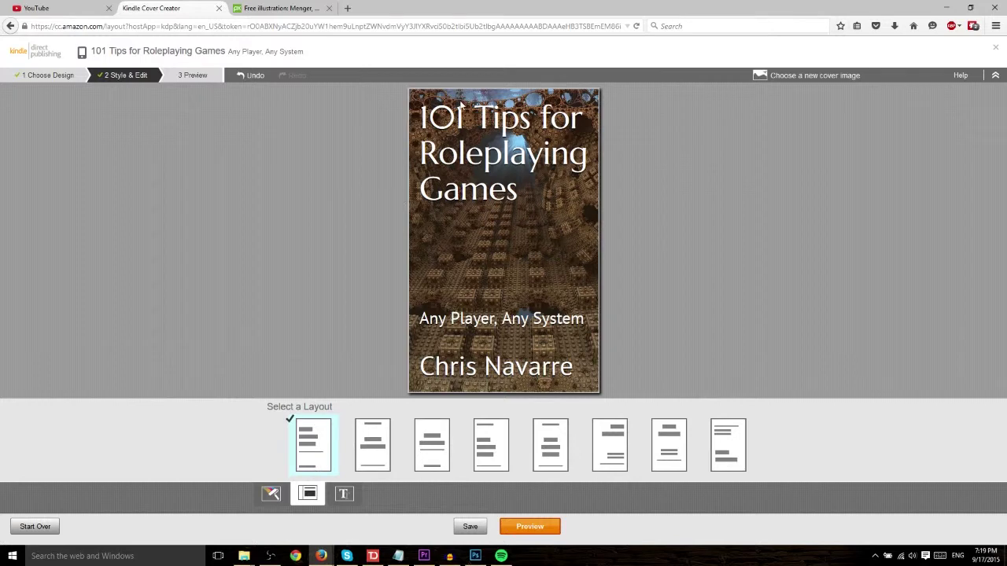
pyautogui.click(365, 451)
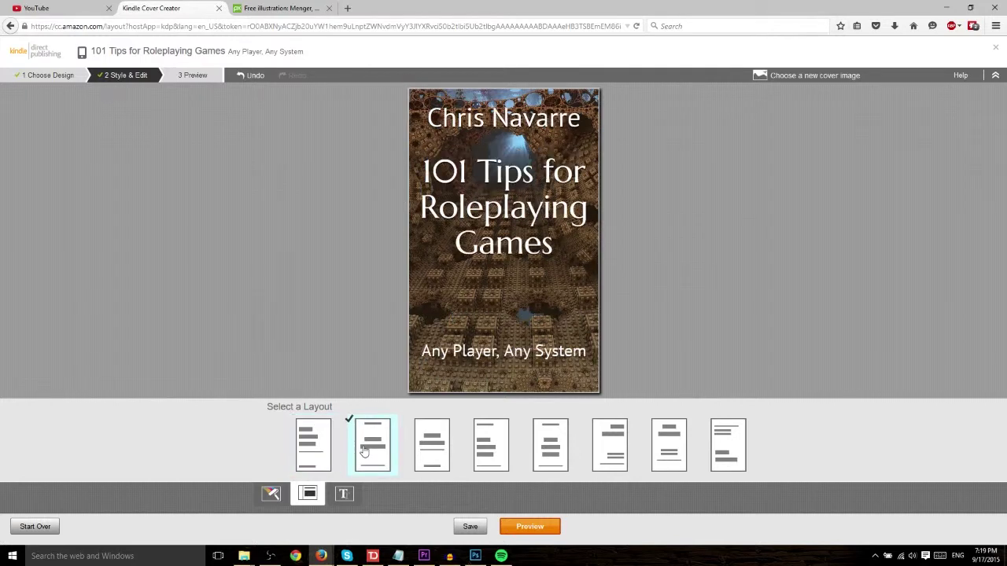
pyautogui.click(436, 447)
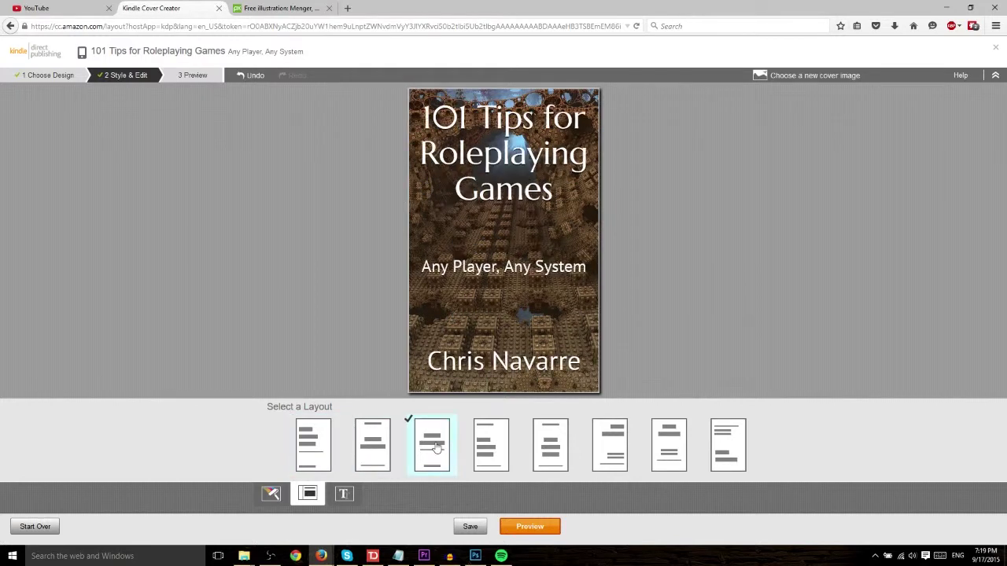
pyautogui.click(489, 442)
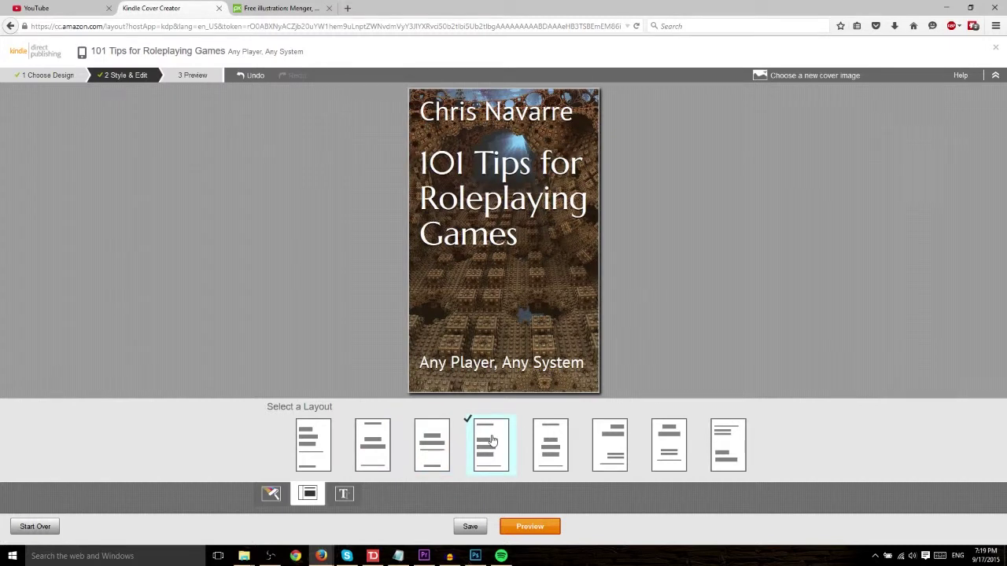
pyautogui.click(560, 443)
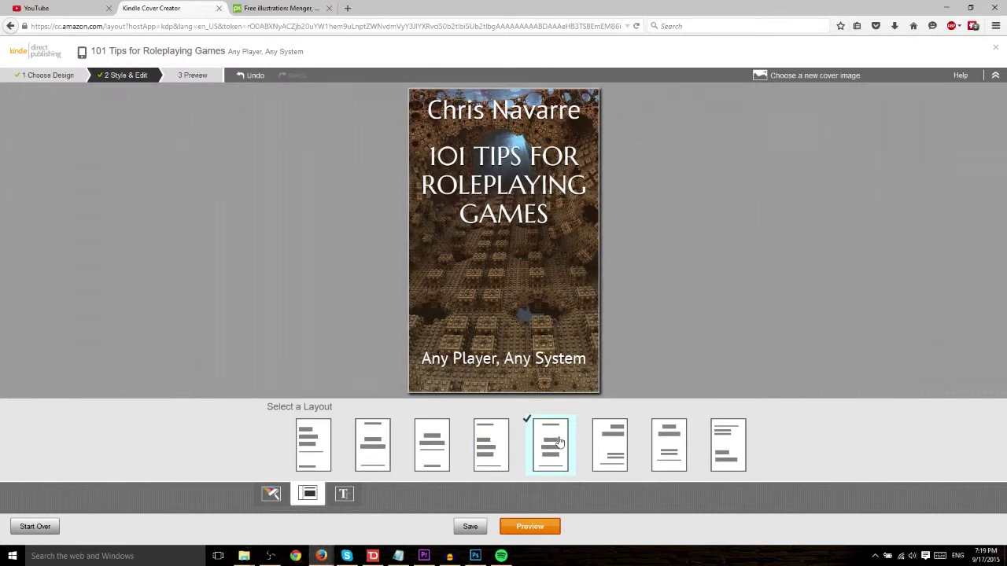
pyautogui.click(617, 449)
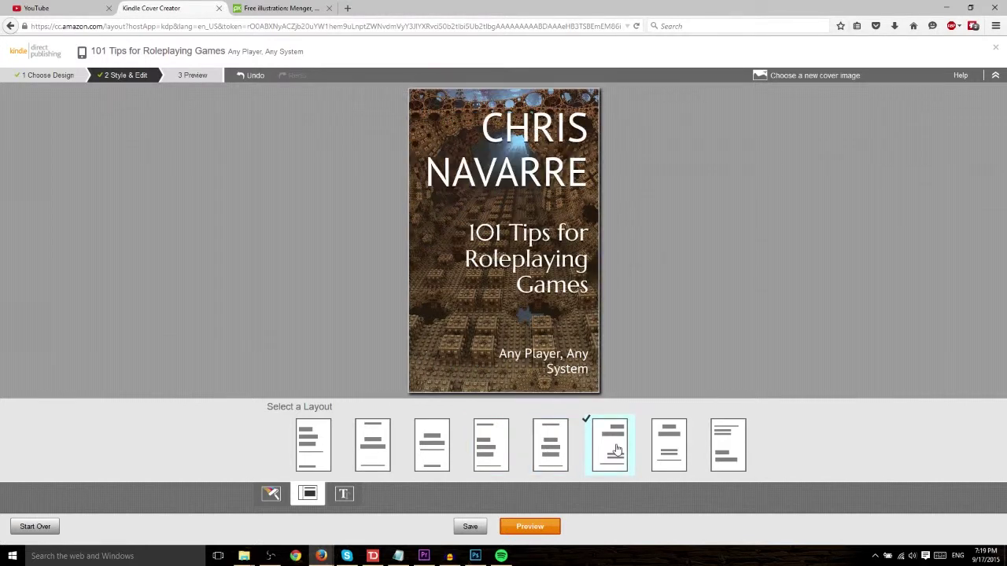
pyautogui.click(669, 450)
pyautogui.click(739, 457)
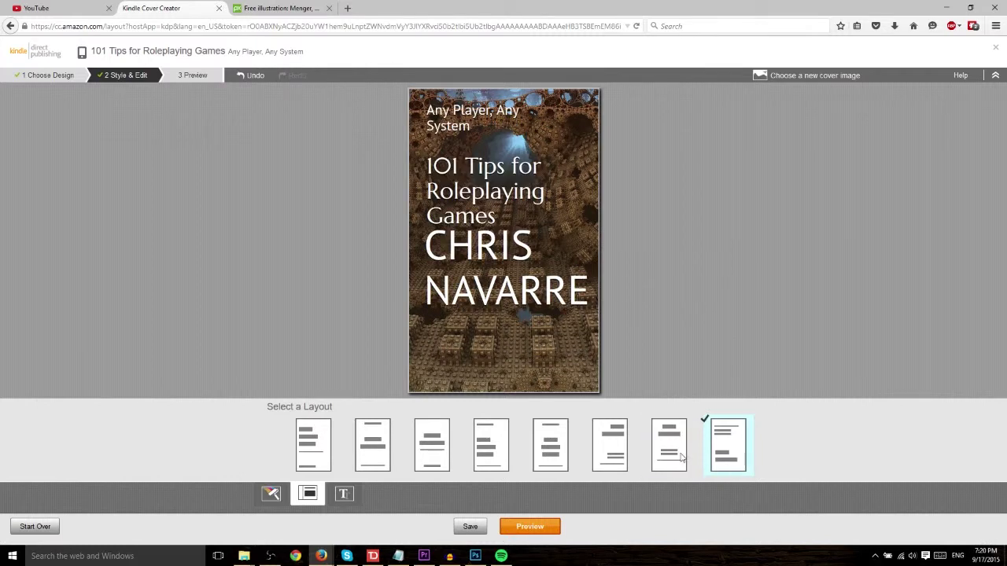
# - Compare the layouts again and settle on the fifth, with the centred uppercase title
pyautogui.click(552, 447)
pyautogui.click(482, 450)
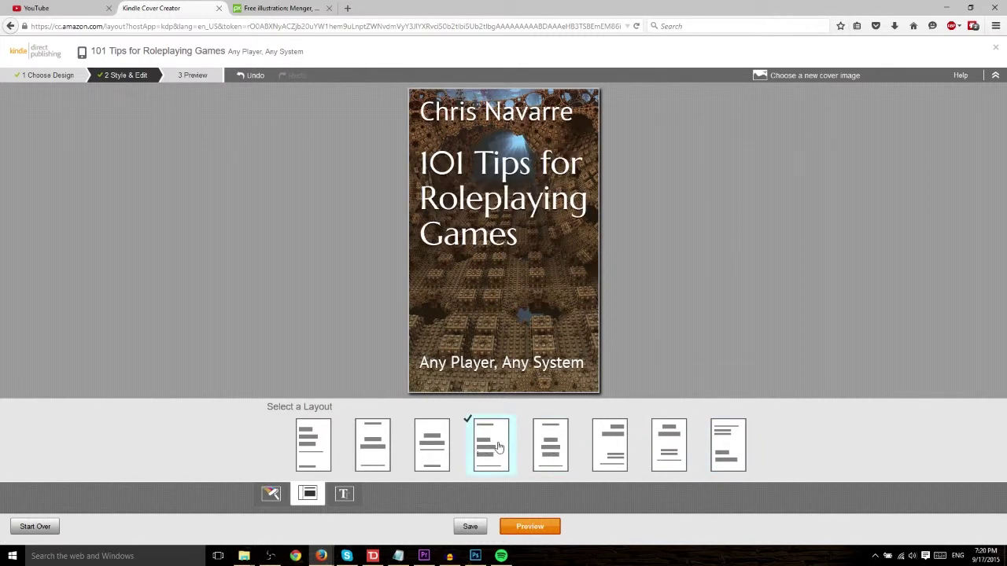
pyautogui.click(550, 445)
pyautogui.click(434, 453)
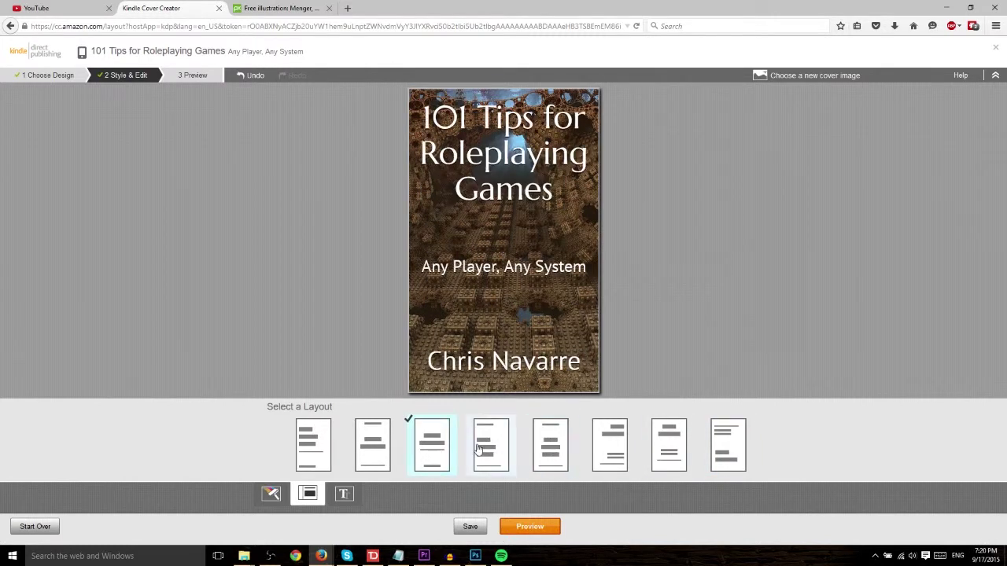
pyautogui.click(490, 447)
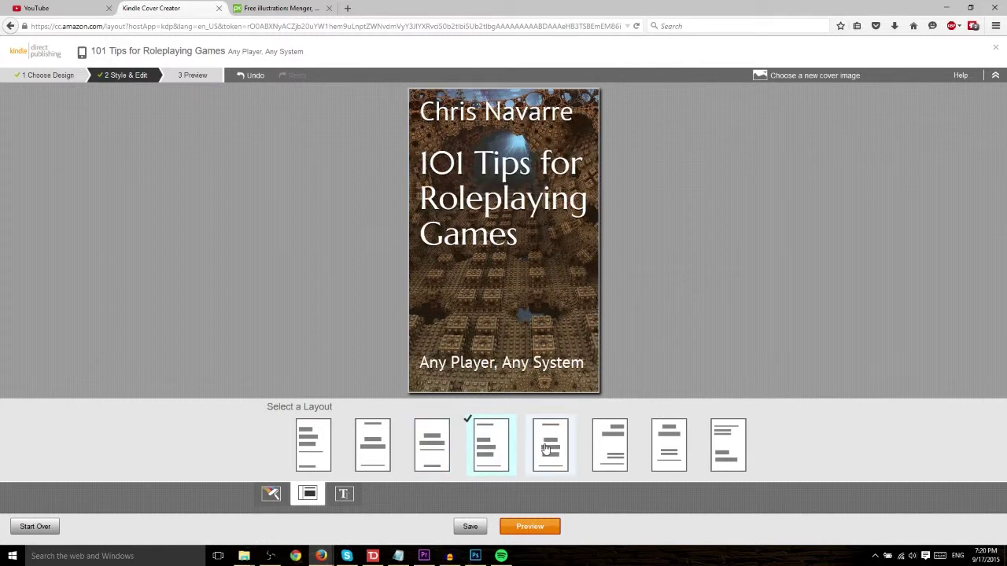
pyautogui.click(547, 448)
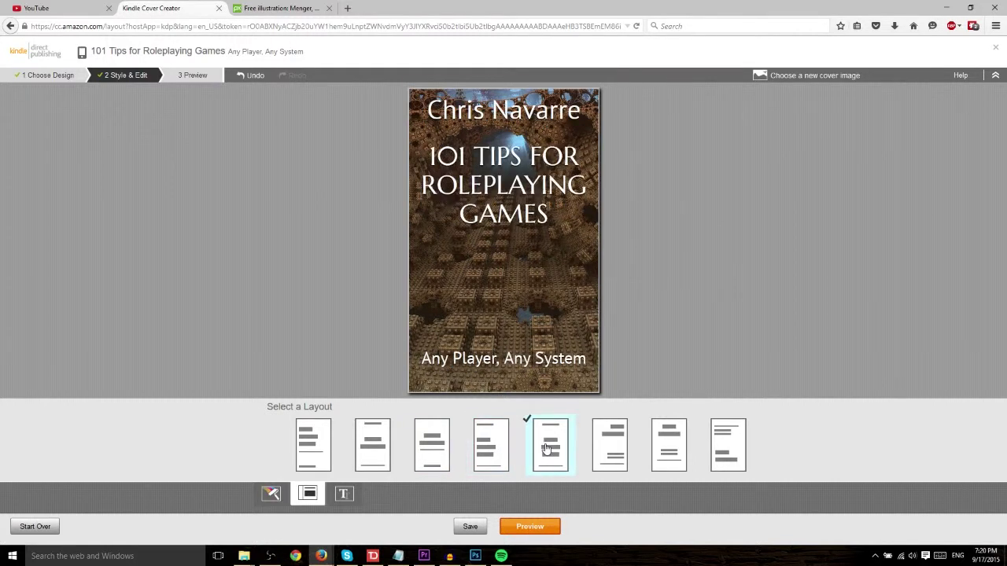
pyautogui.click(491, 463)
pyautogui.click(439, 461)
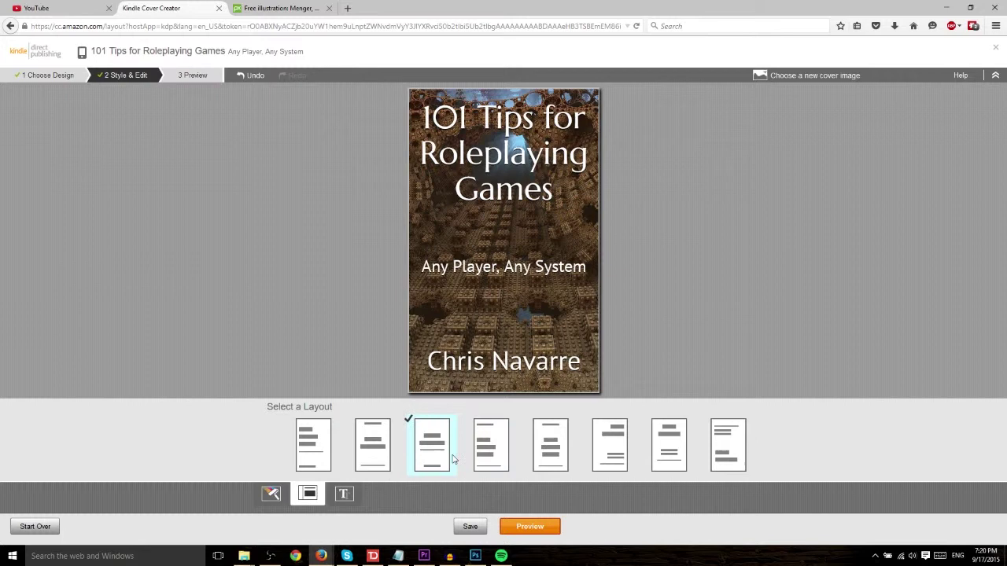
pyautogui.click(380, 449)
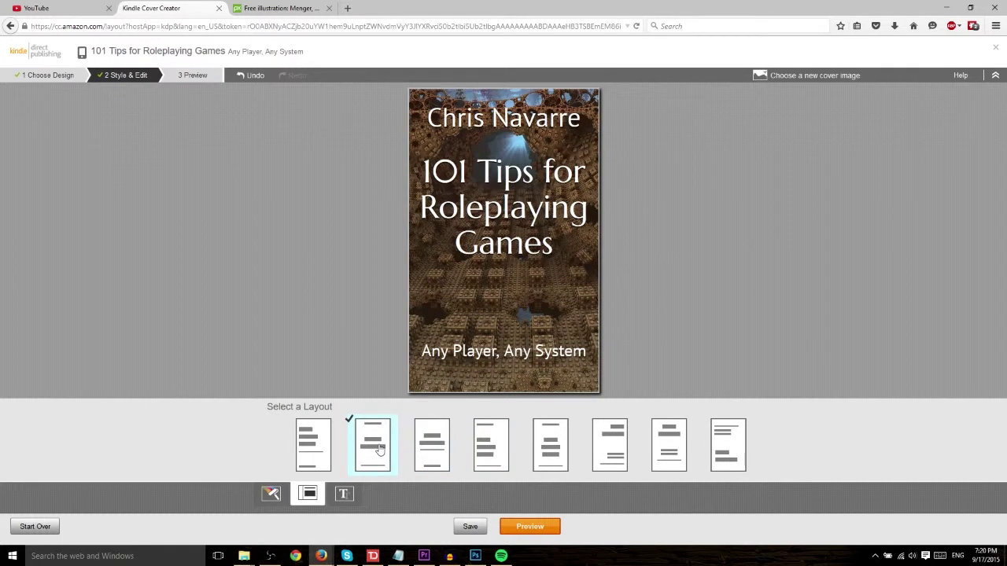
pyautogui.click(317, 458)
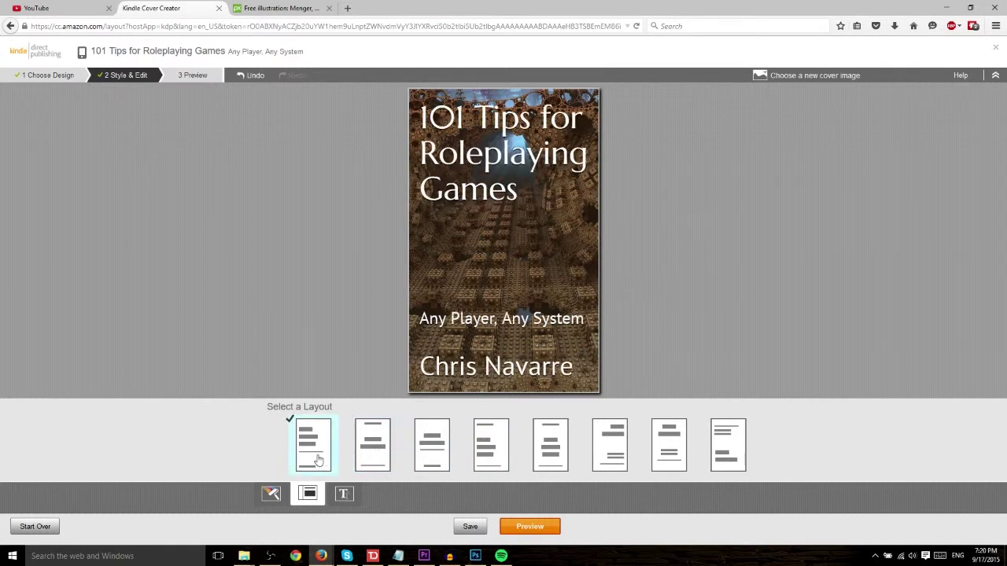
pyautogui.click(620, 444)
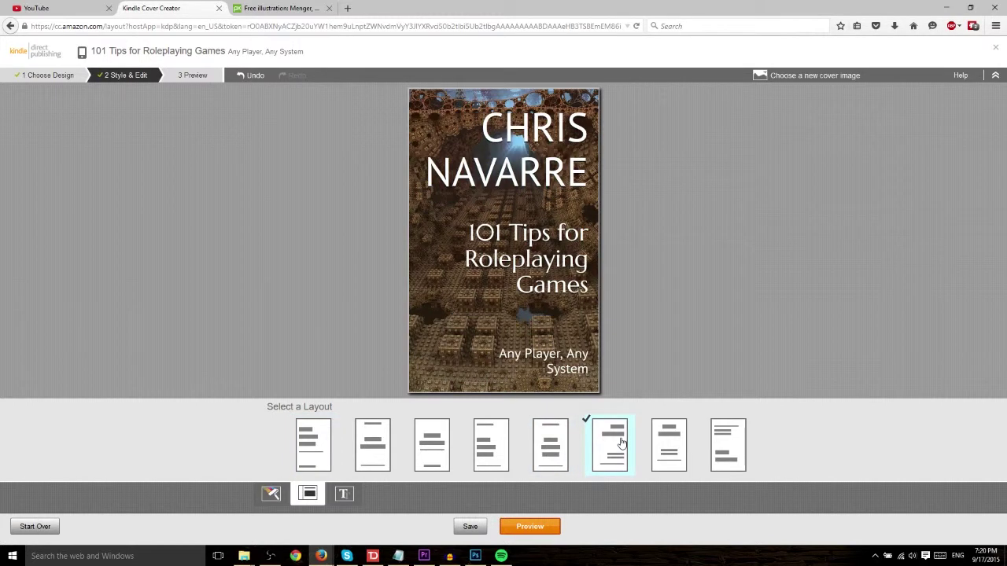
pyautogui.click(668, 445)
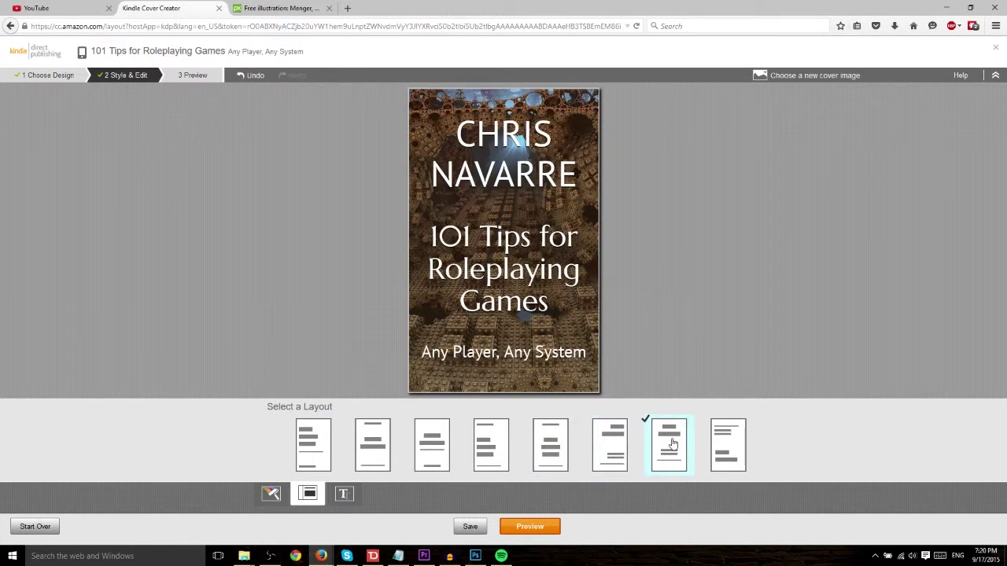
pyautogui.click(729, 445)
pyautogui.click(564, 448)
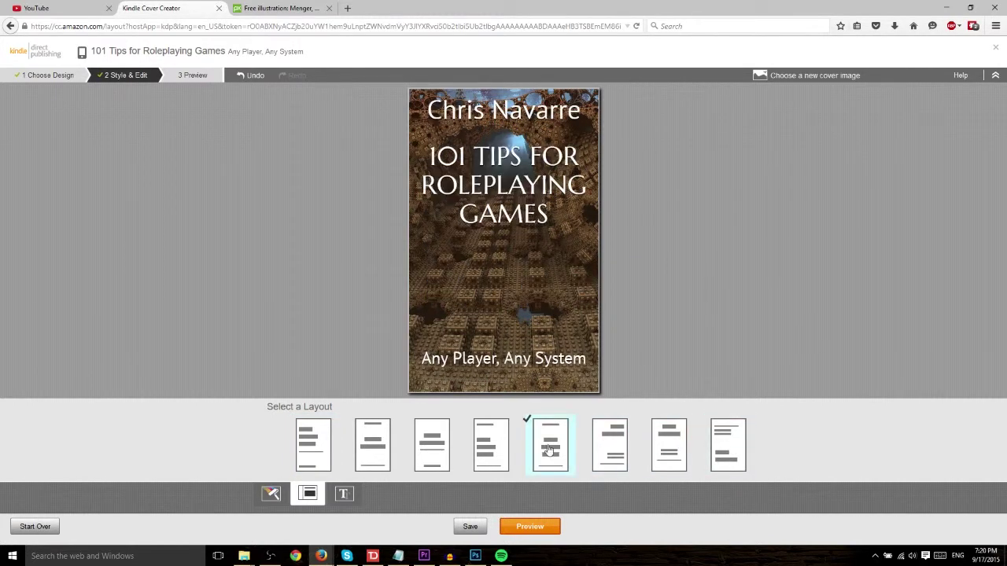
# - Bring up the subtitle's text style toolbar, then dismiss it so the cover shows on its own
pyautogui.click(510, 180)
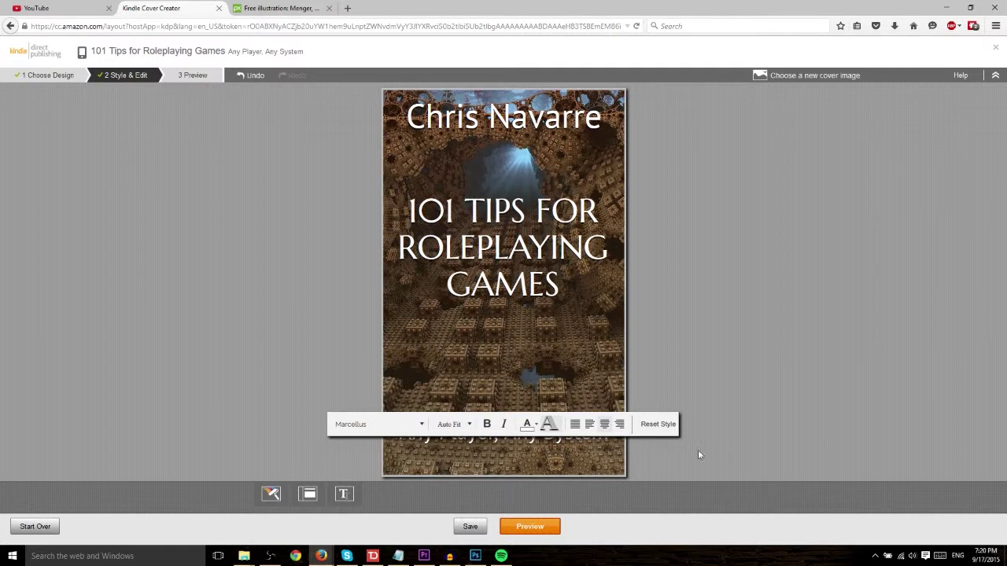
pyautogui.click(736, 370)
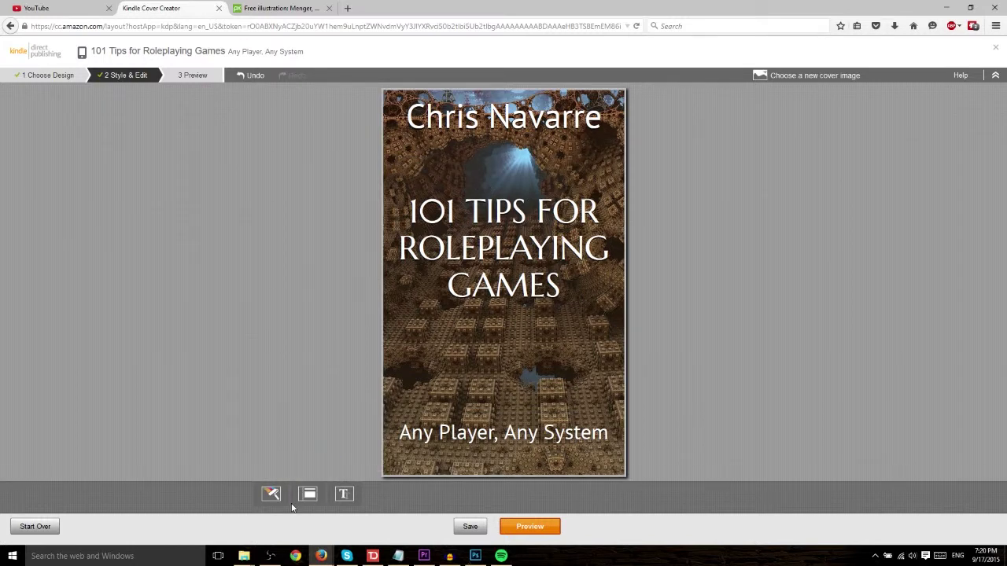
pyautogui.click(264, 496)
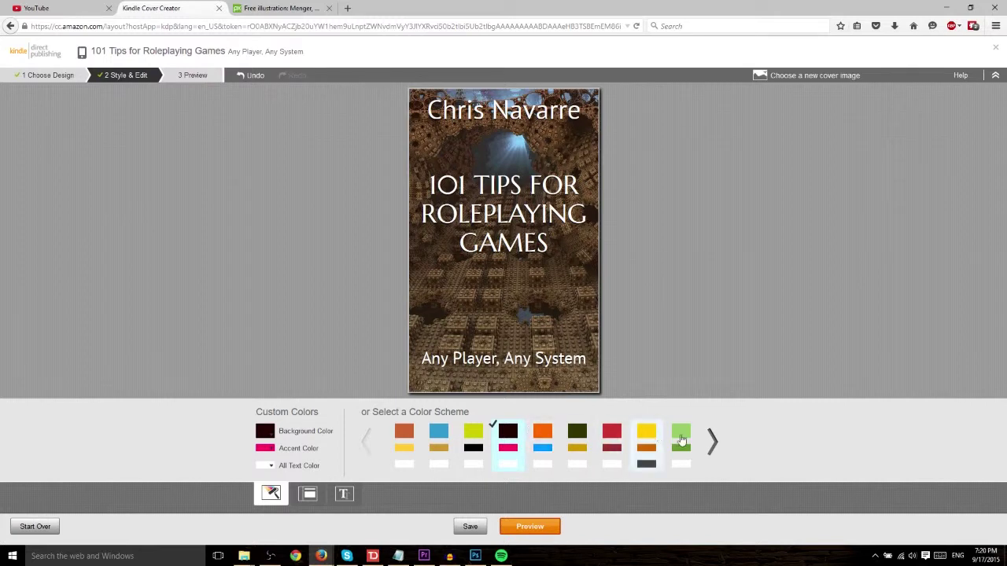
# - Try the yellow scheme, then keep the dark scheme with white text after checking custom background and accent colours
pyautogui.click(712, 442)
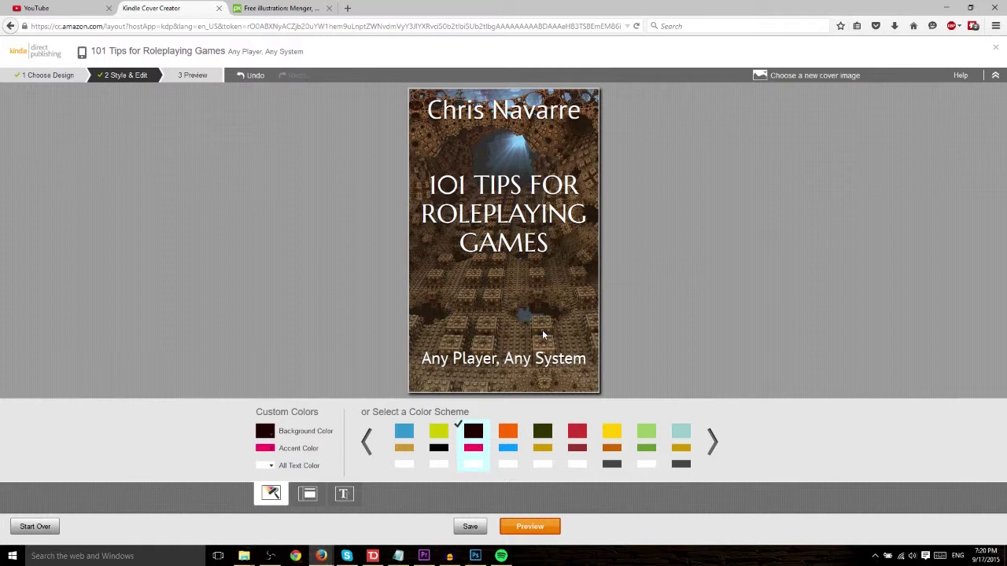
pyautogui.click(612, 461)
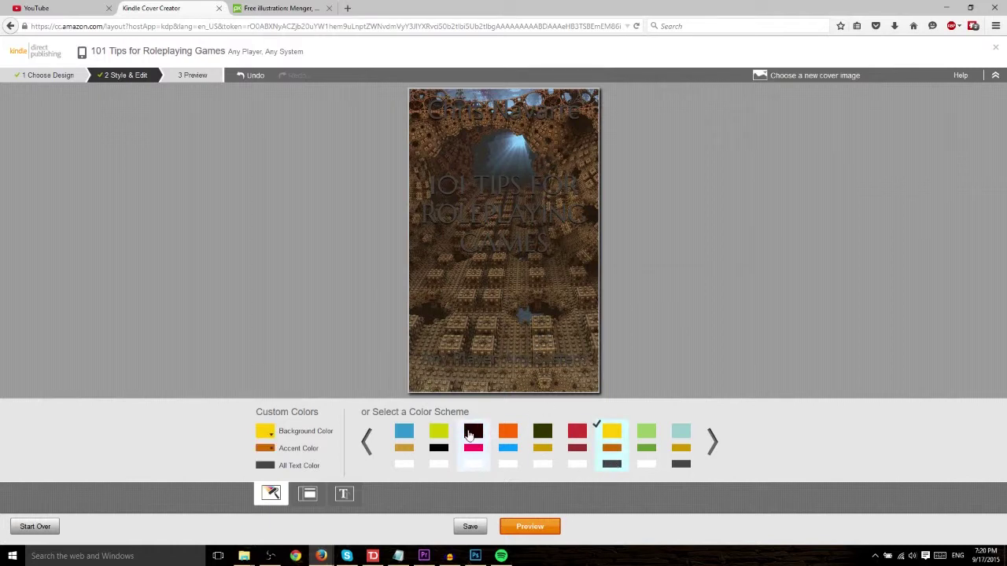
pyautogui.click(472, 435)
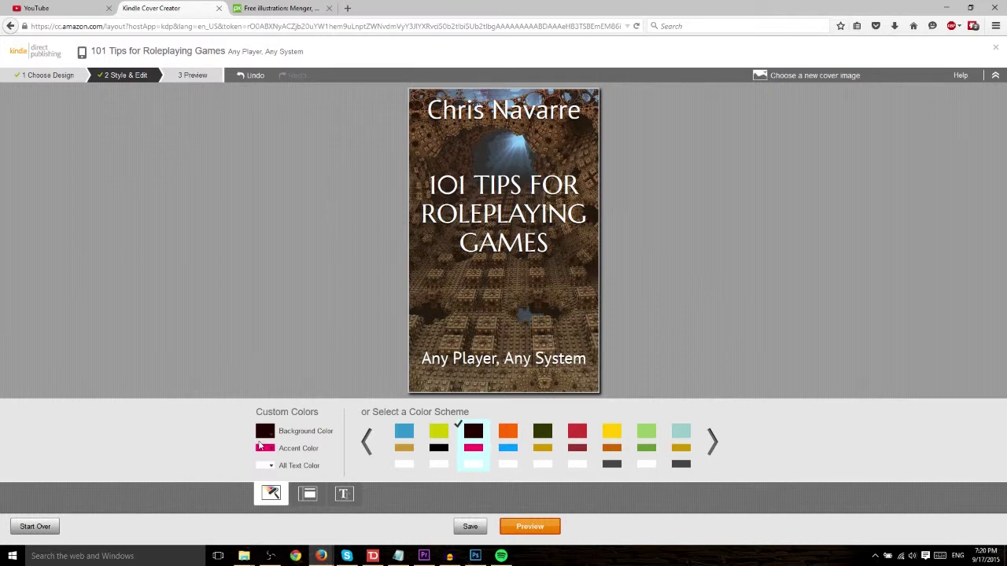
pyautogui.click(273, 437)
pyautogui.click(222, 441)
pyautogui.click(272, 450)
pyautogui.click(204, 451)
pyautogui.click(343, 493)
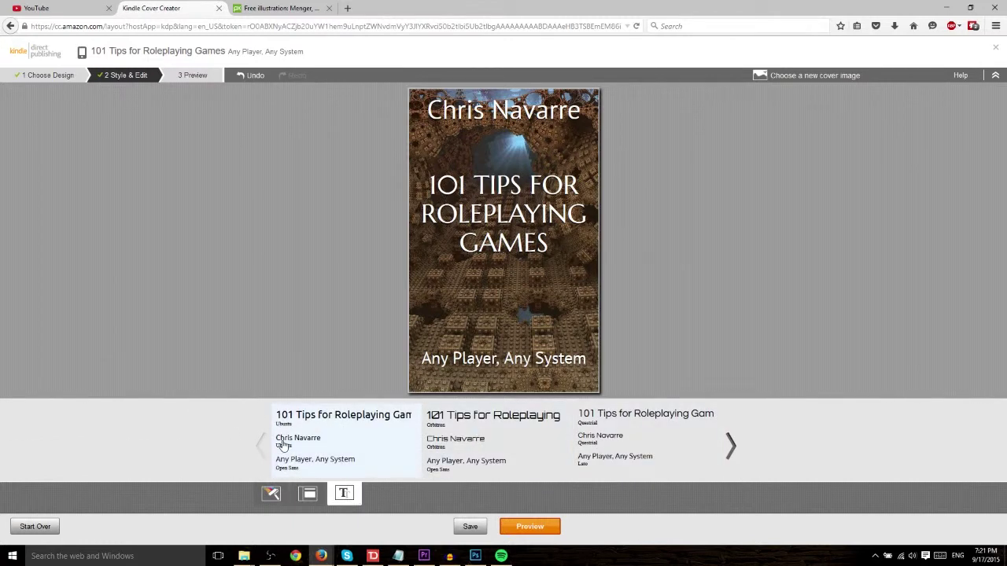
pyautogui.click(731, 449)
pyautogui.click(731, 448)
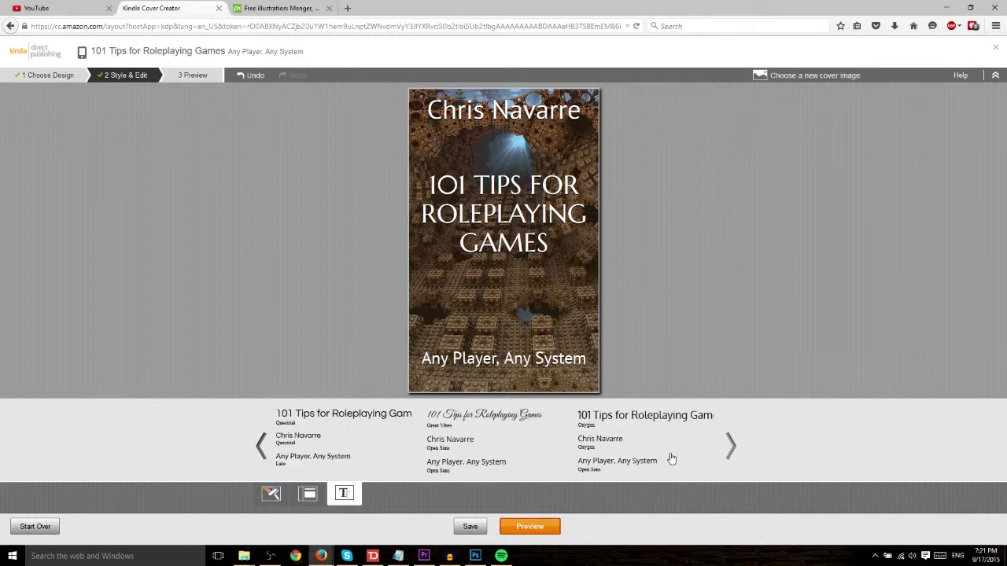
pyautogui.click(731, 446)
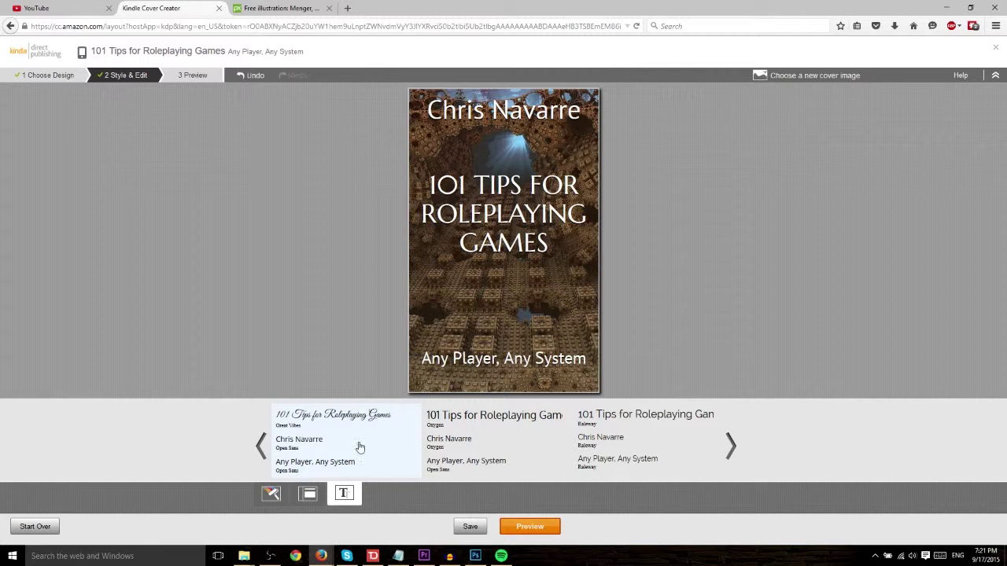
pyautogui.click(262, 445)
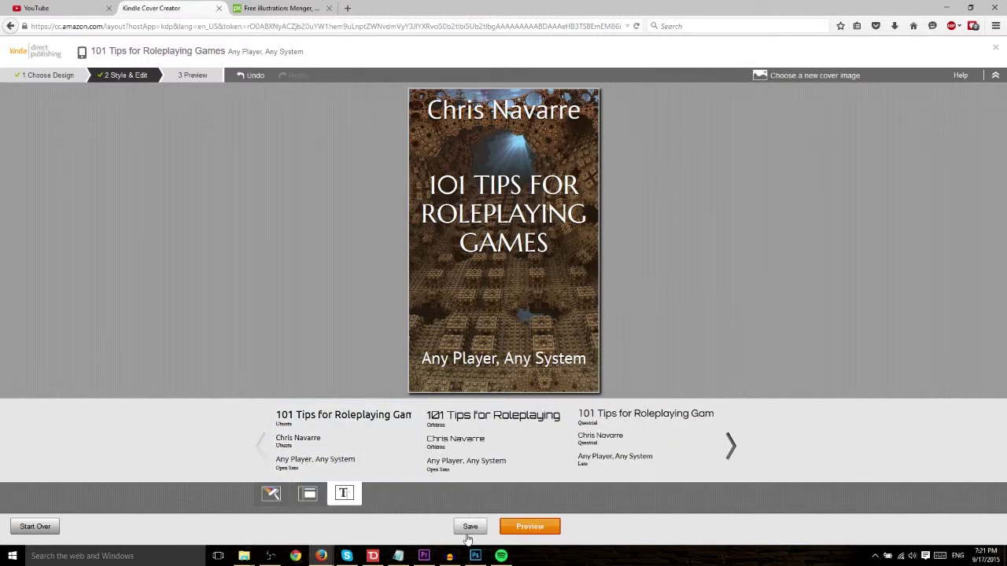
# - Preview the finished '101 TIPS FOR ROLEPLAYING GAMES' fractal cover in colour mode
pyautogui.click(520, 529)
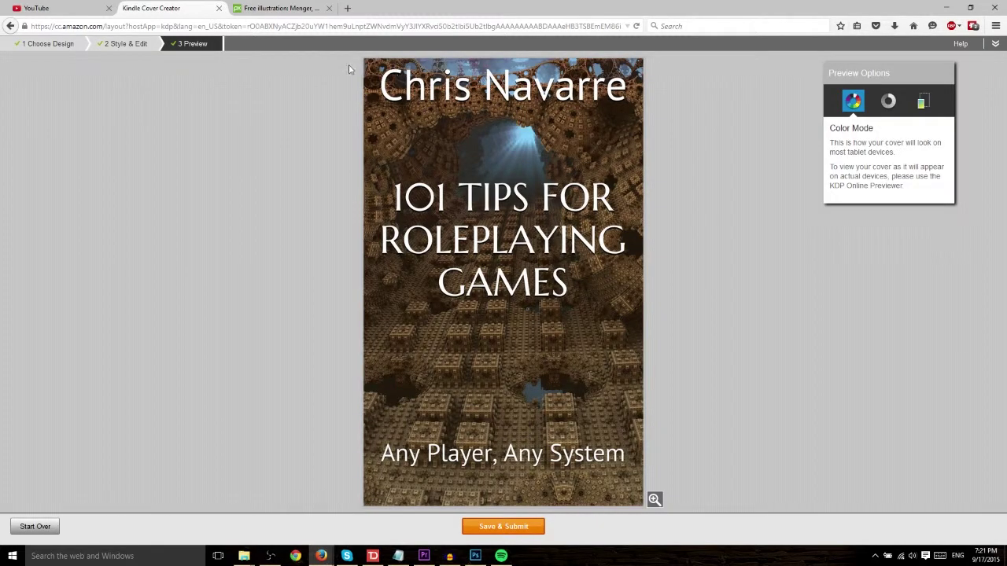
# - Save a copy of the '101 Tips for Roleplaying Games' fractal cover image to disk
pyautogui.rightClick(602, 369)
pyautogui.click(633, 415)
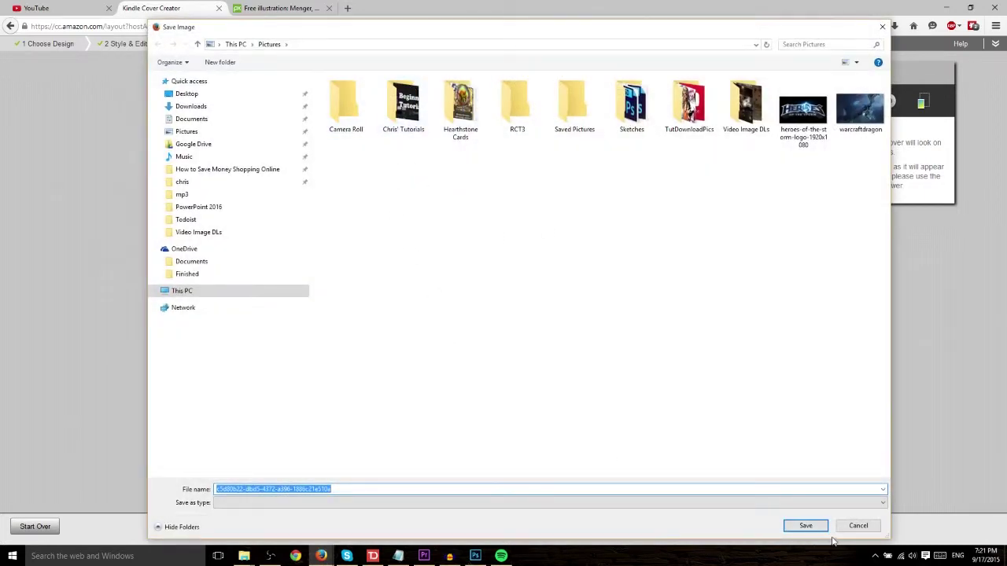
pyautogui.click(811, 527)
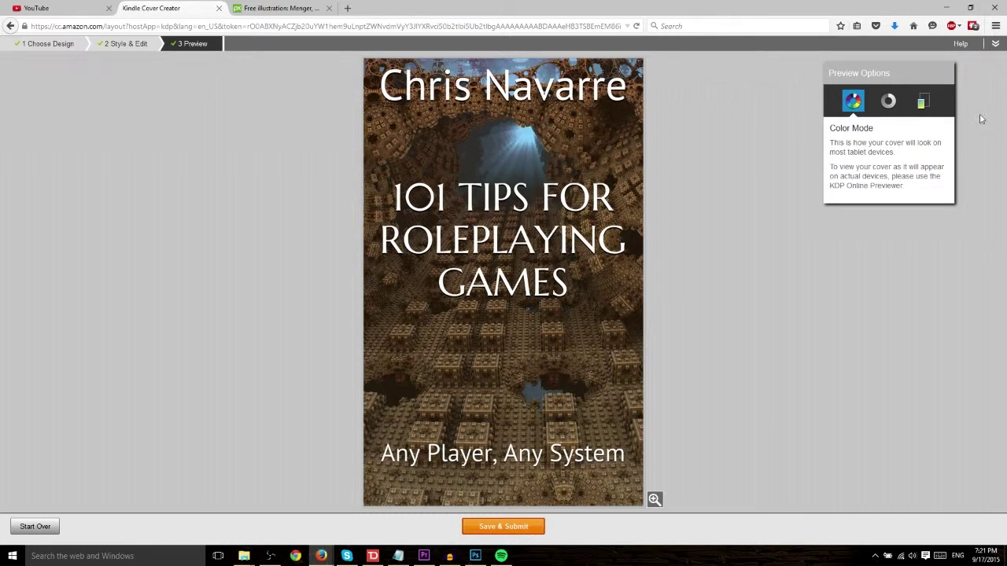
# - Preview the cover in grayscale and thumbnail views, return to colour, then Save & Submit
pyautogui.click(888, 101)
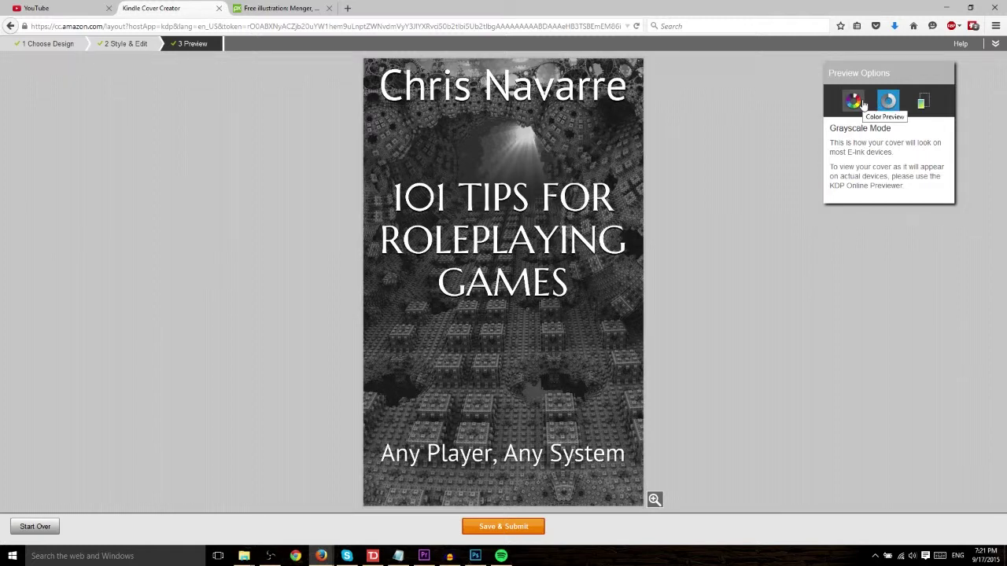
pyautogui.click(860, 103)
pyautogui.click(921, 104)
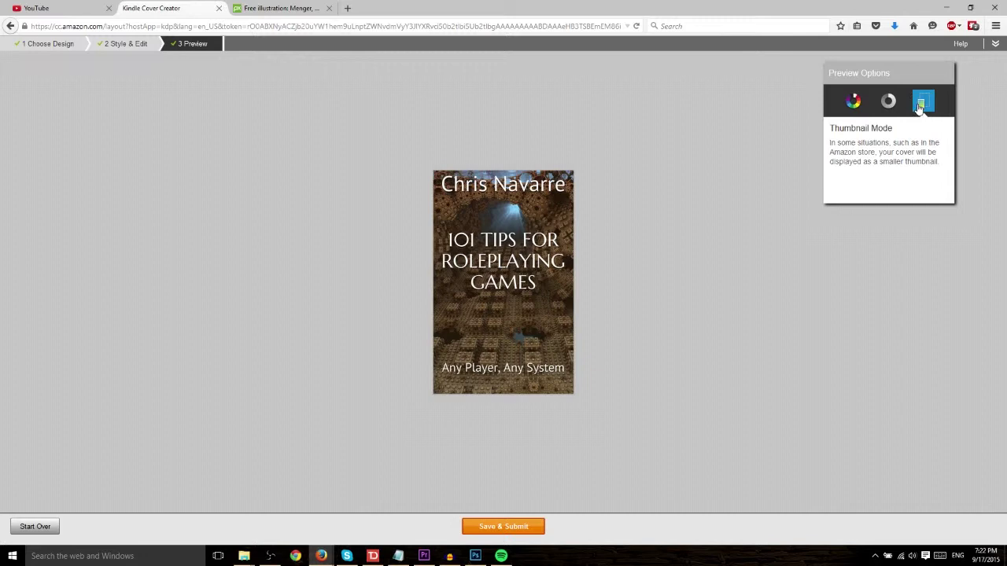
pyautogui.click(853, 101)
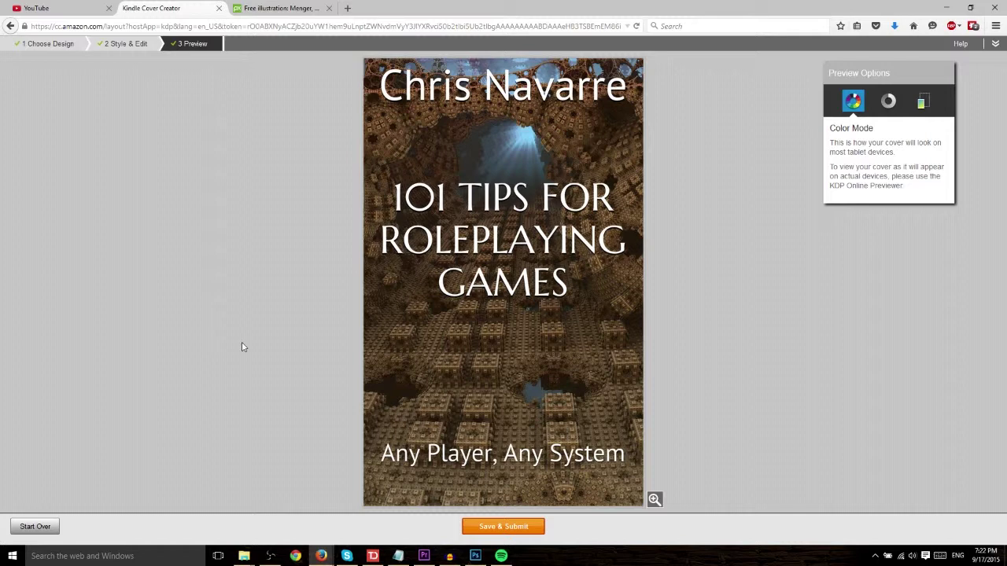
pyautogui.click(486, 527)
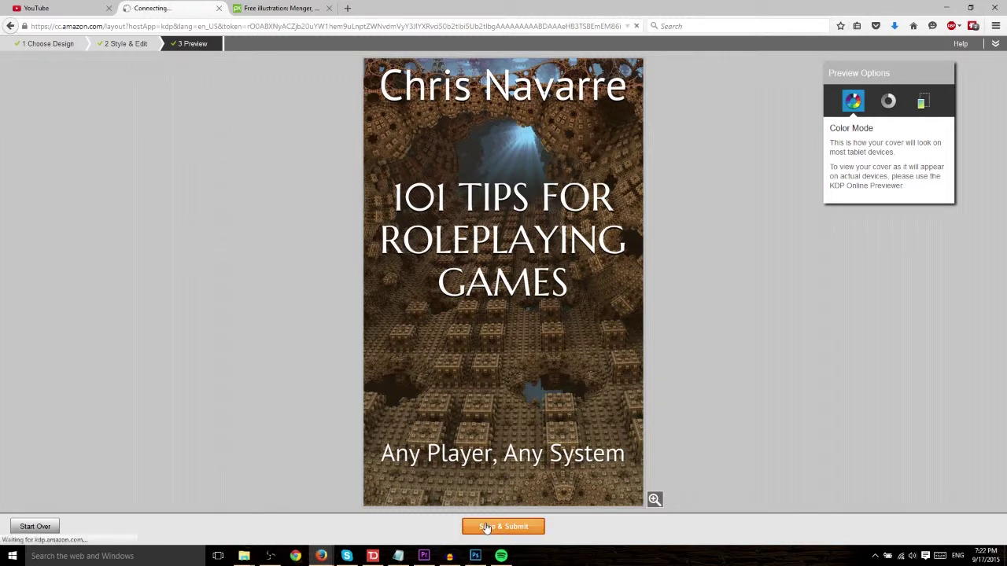